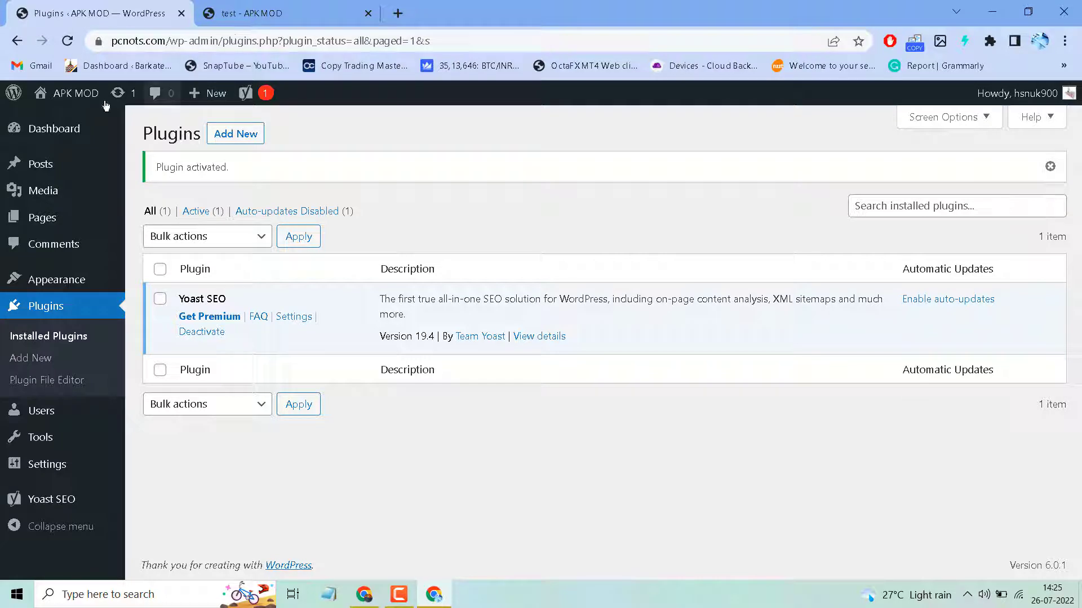
Step: Open the management page for post categories
mouse_move(65, 99)
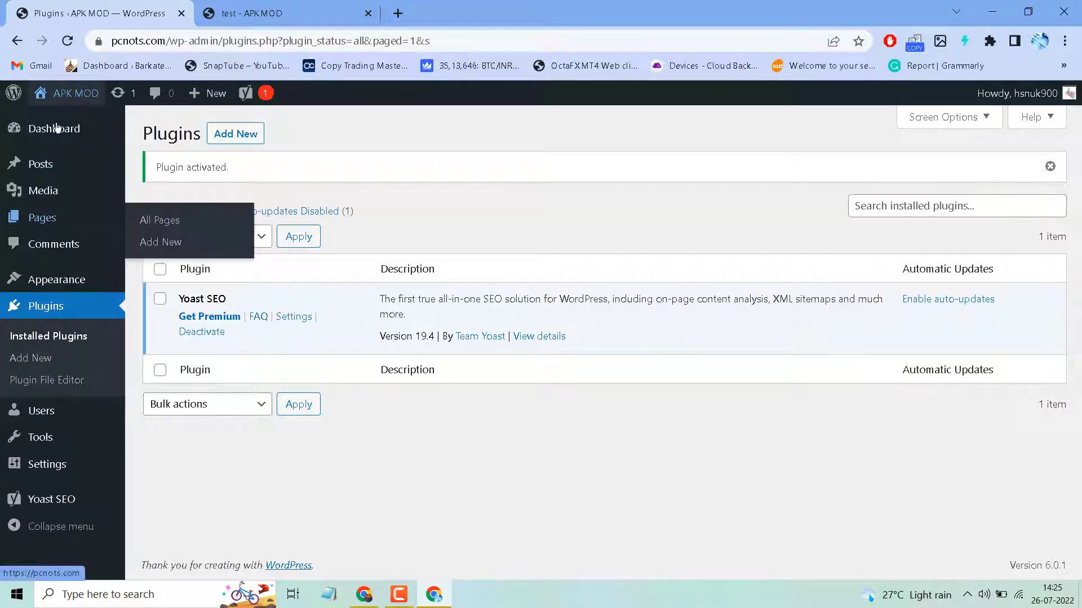
mouse_move(47, 132)
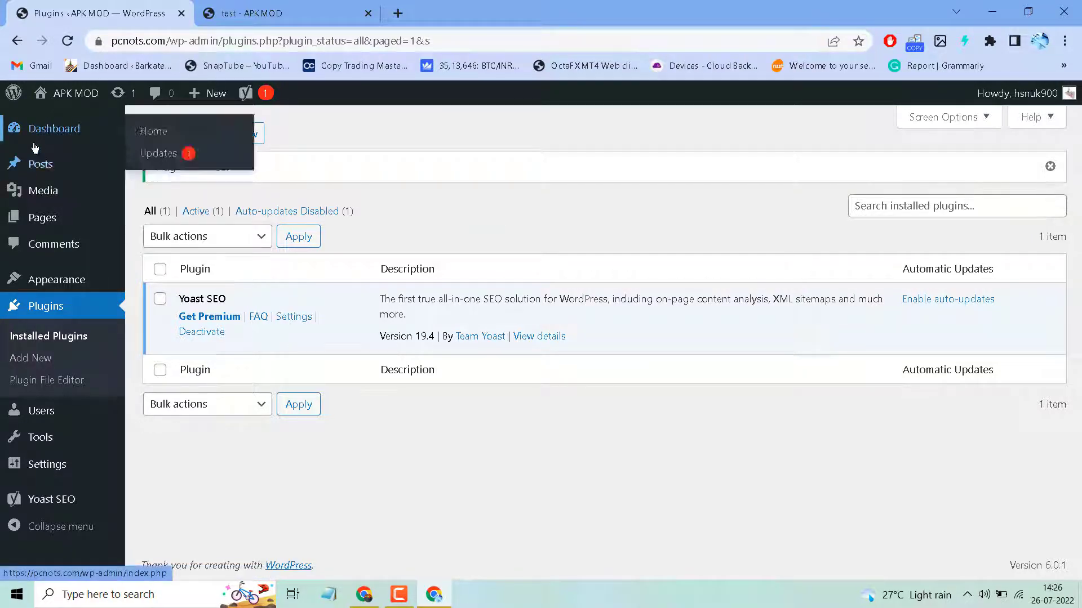
mouse_move(30, 172)
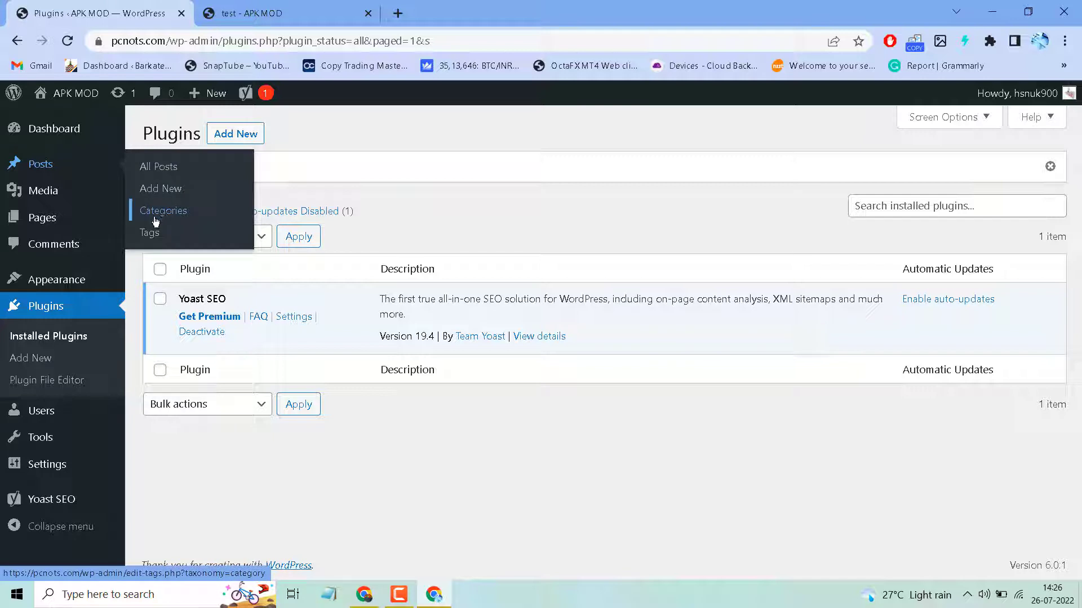
click(153, 218)
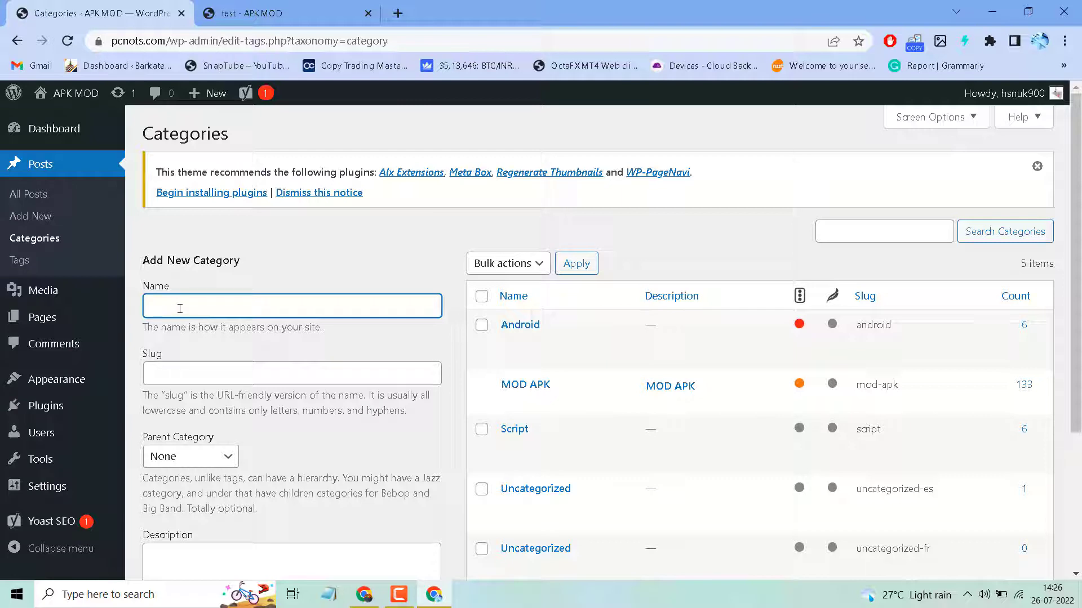
Step: Enter Test as the new category's name and test as its slug
text(Test)
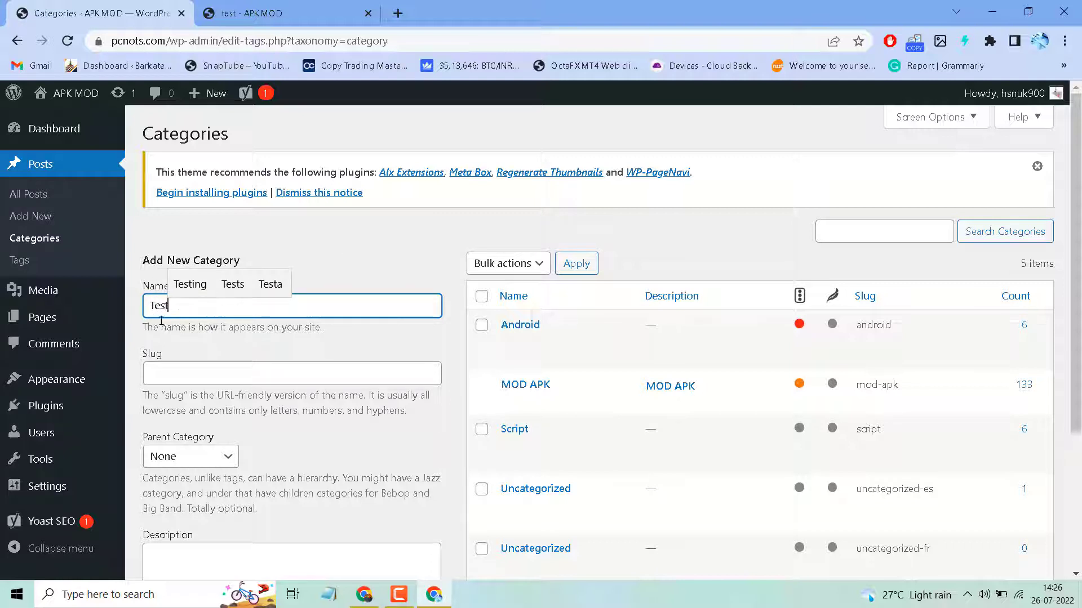
click(210, 354)
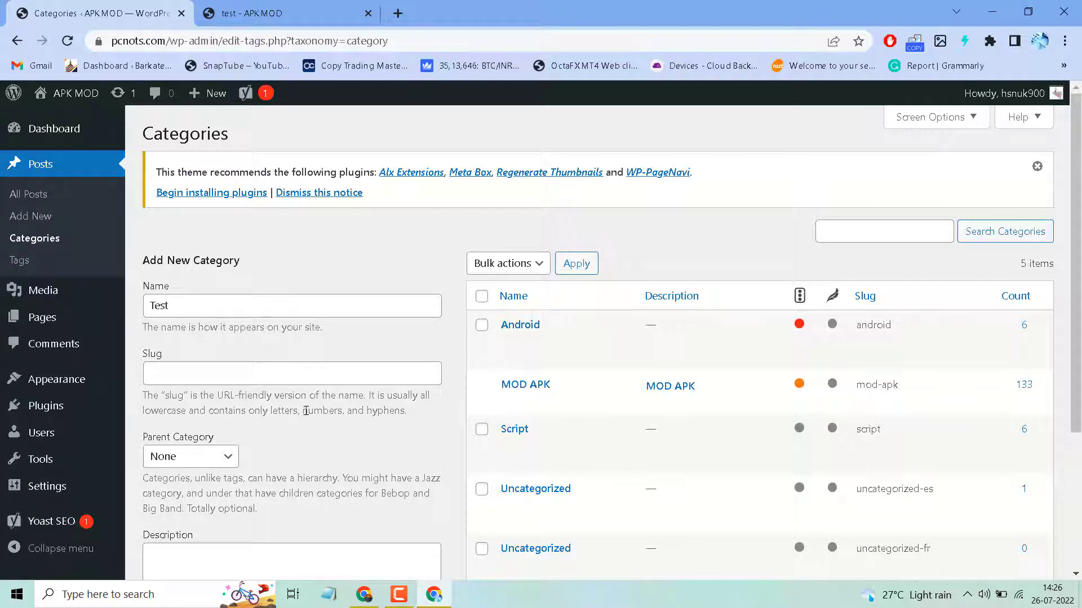
click(228, 369)
text(test)
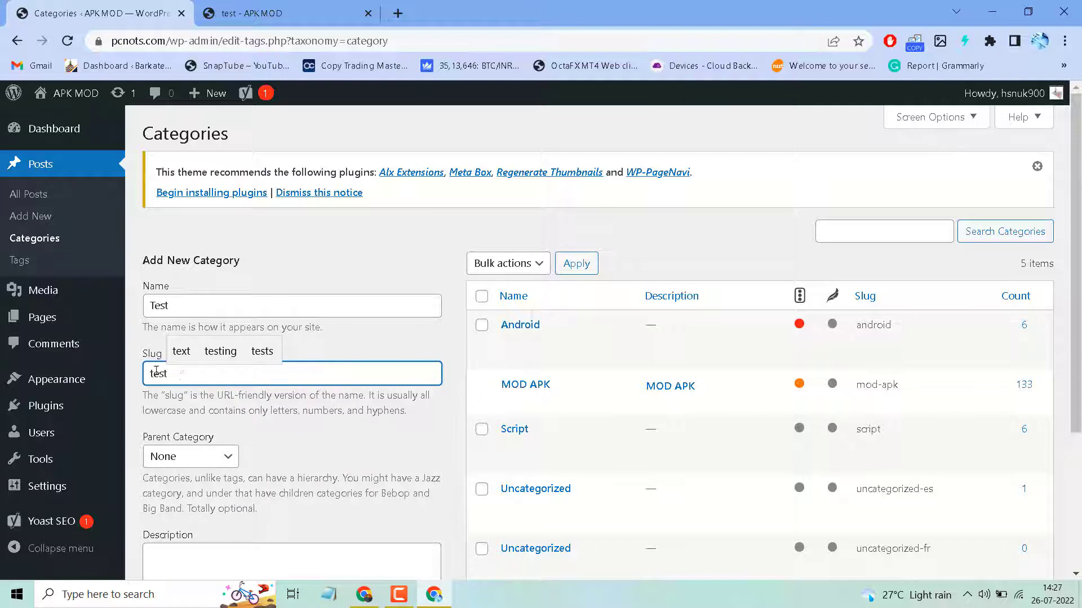
key(BackSpace)
click(211, 410)
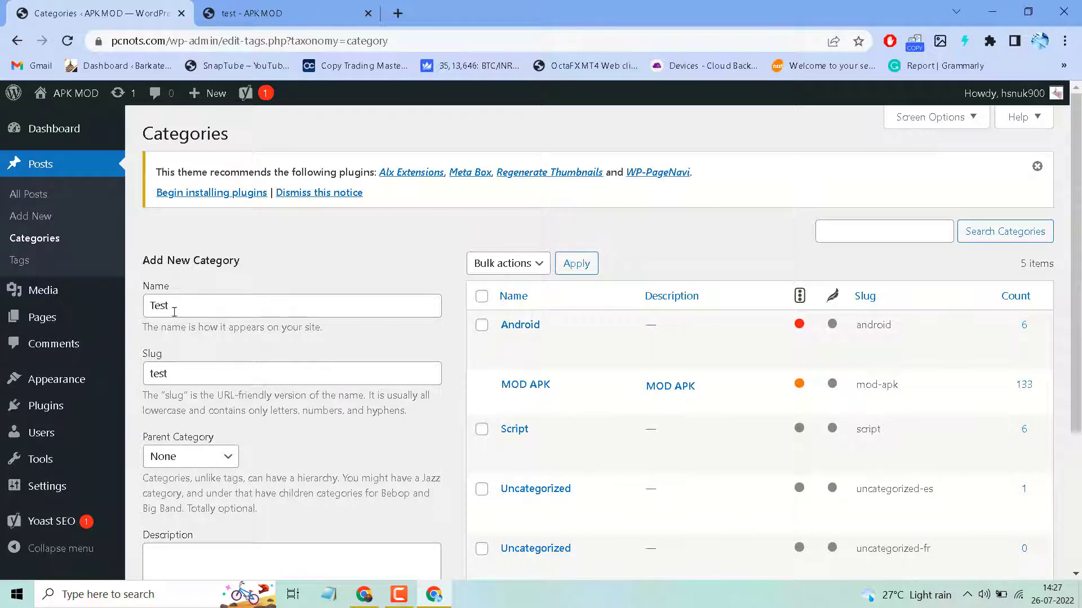
Step: Try Script as the new category's parent and set the parent category back to None
scroll(313, 328, down, 4)
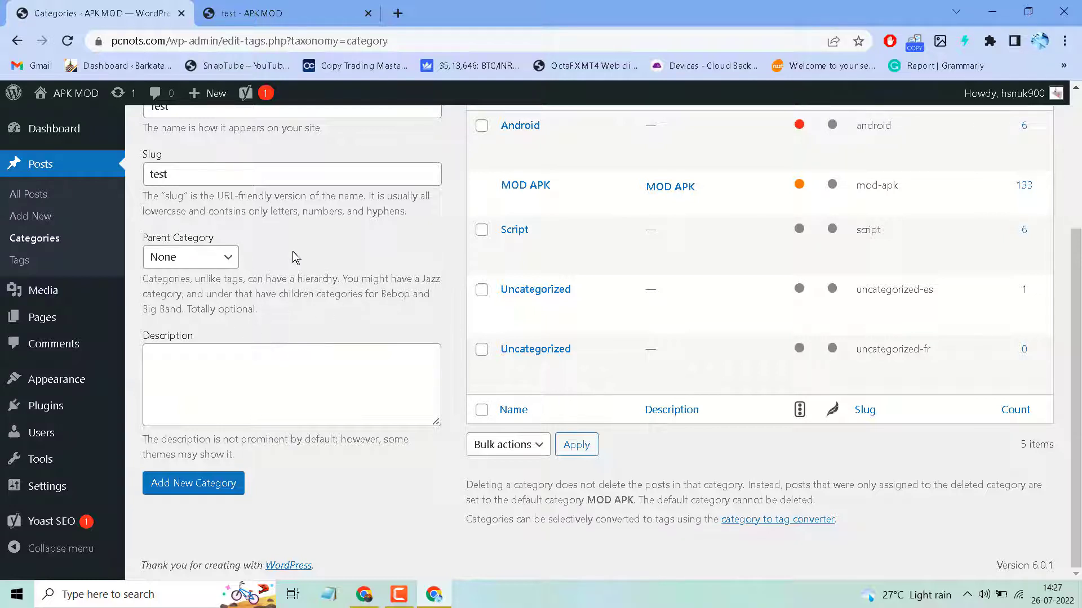
scroll(293, 254, up, 3)
scroll(294, 252, down, 3)
click(215, 262)
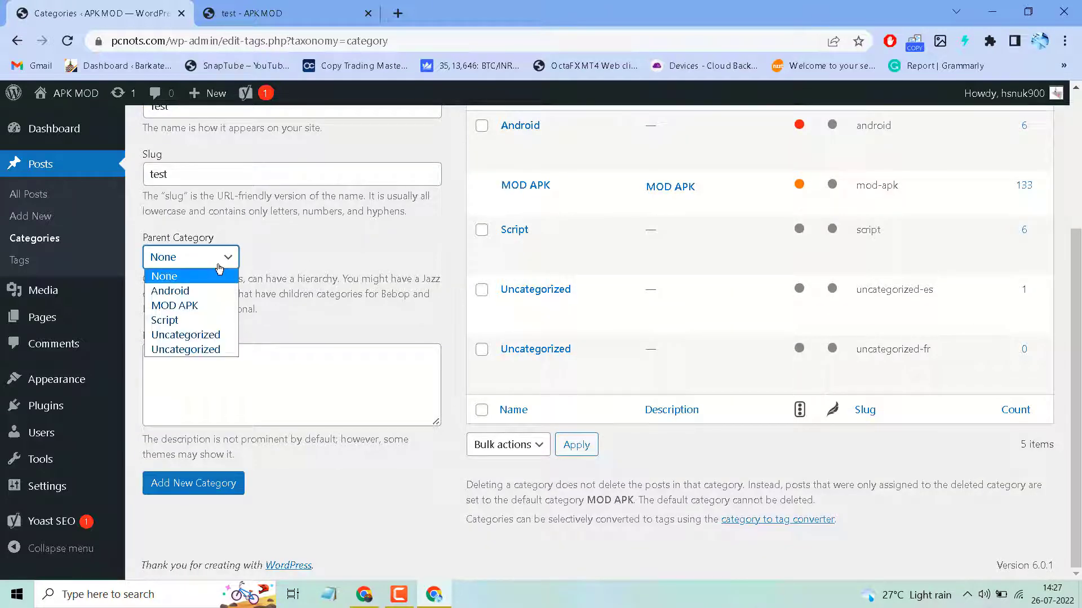
click(174, 320)
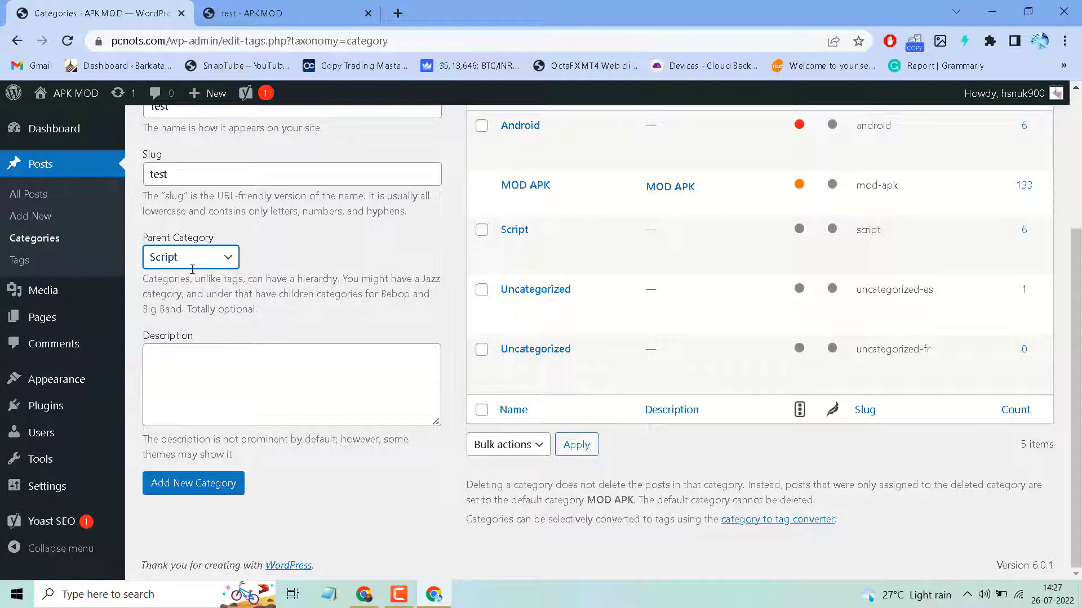
click(223, 264)
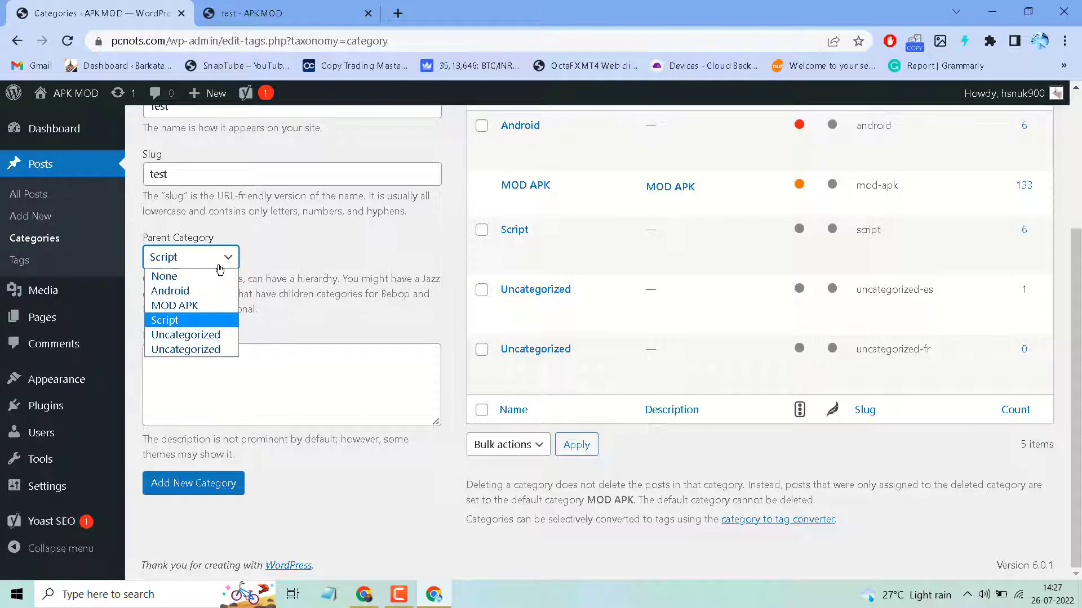
click(163, 276)
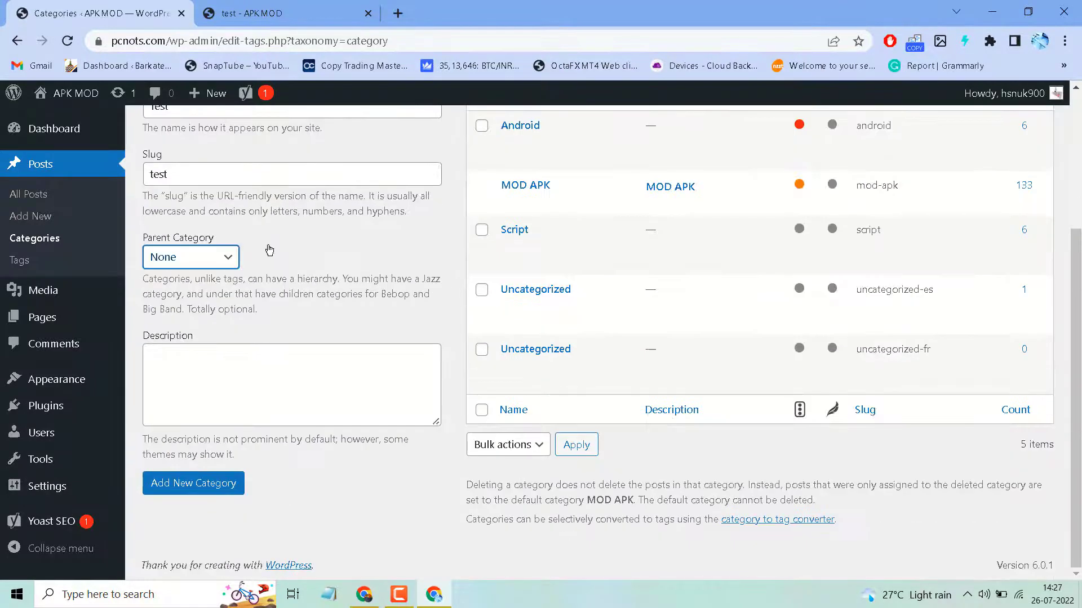
scroll(268, 248, up, 3)
scroll(265, 246, down, 3)
scroll(306, 232, up, 3)
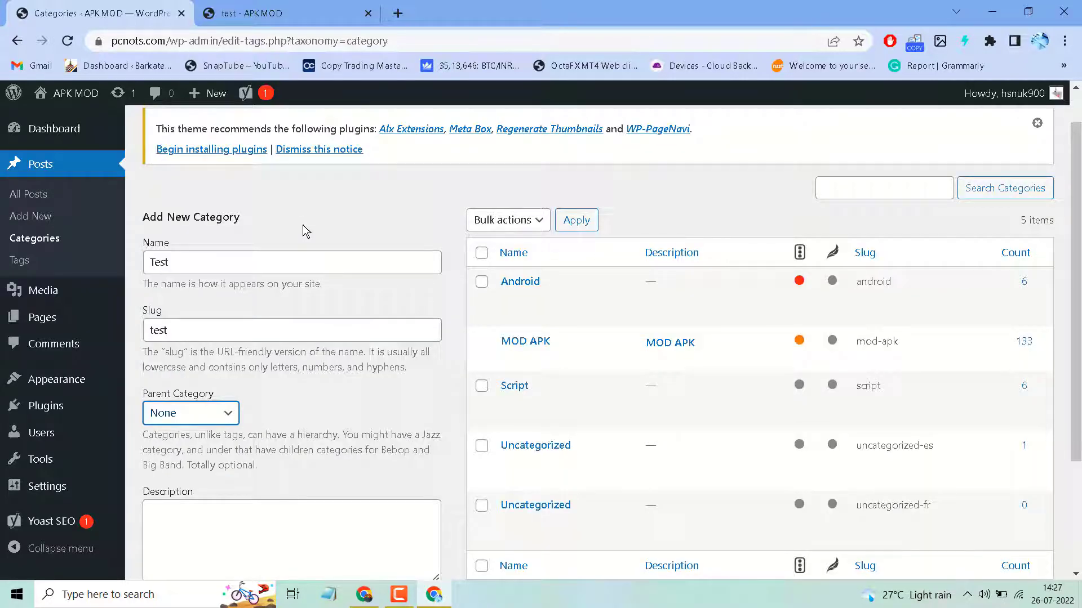
scroll(306, 232, down, 3)
scroll(306, 232, up, 4)
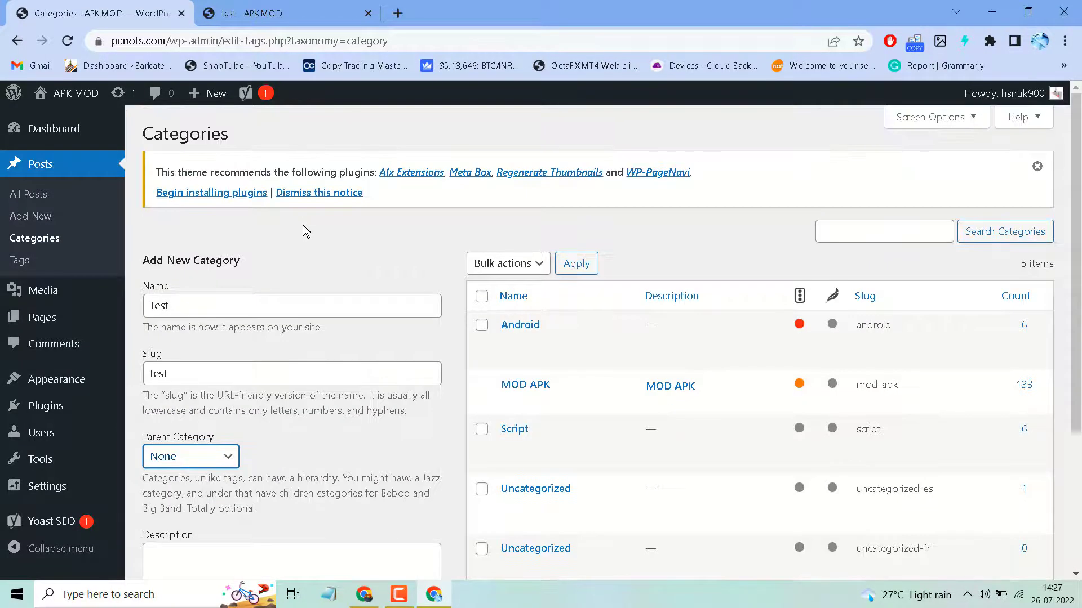
scroll(306, 232, down, 3)
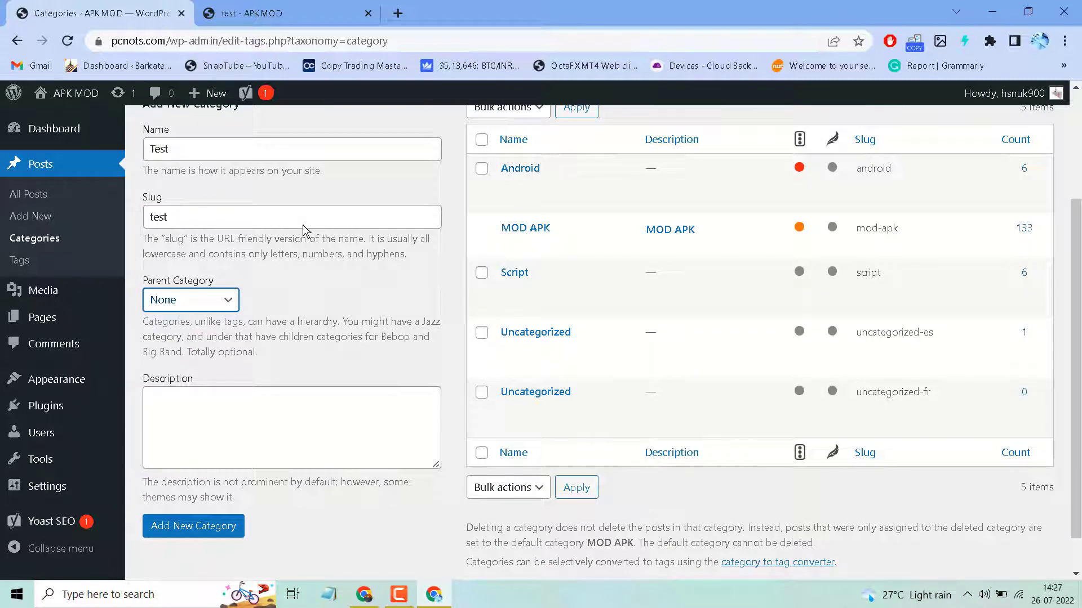
scroll(304, 231, up, 3)
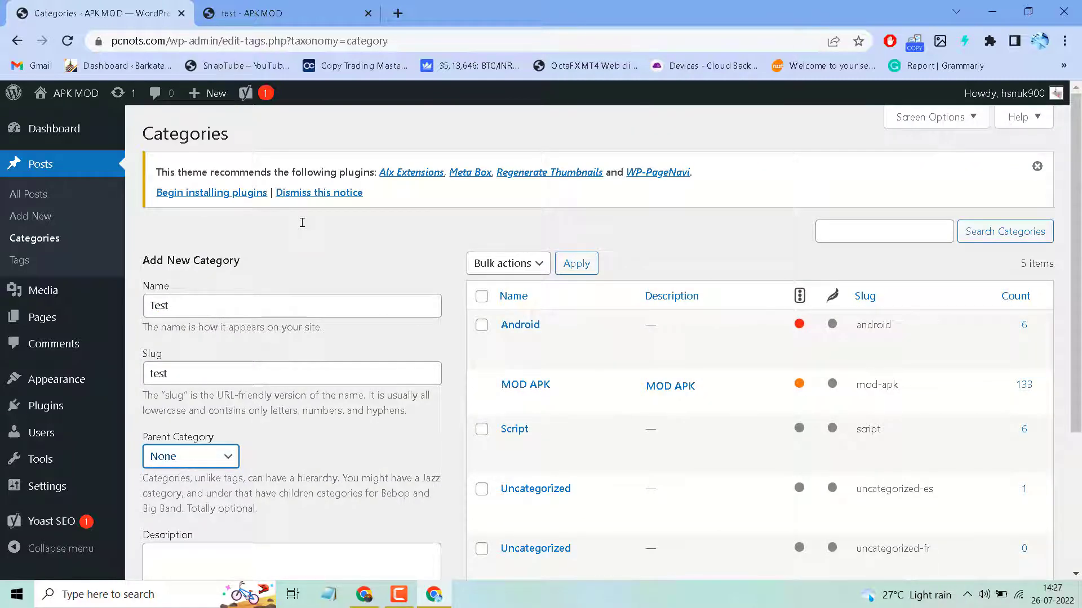
Step: Enter test as the category description and add the new category to the site
scroll(302, 223, down, 3)
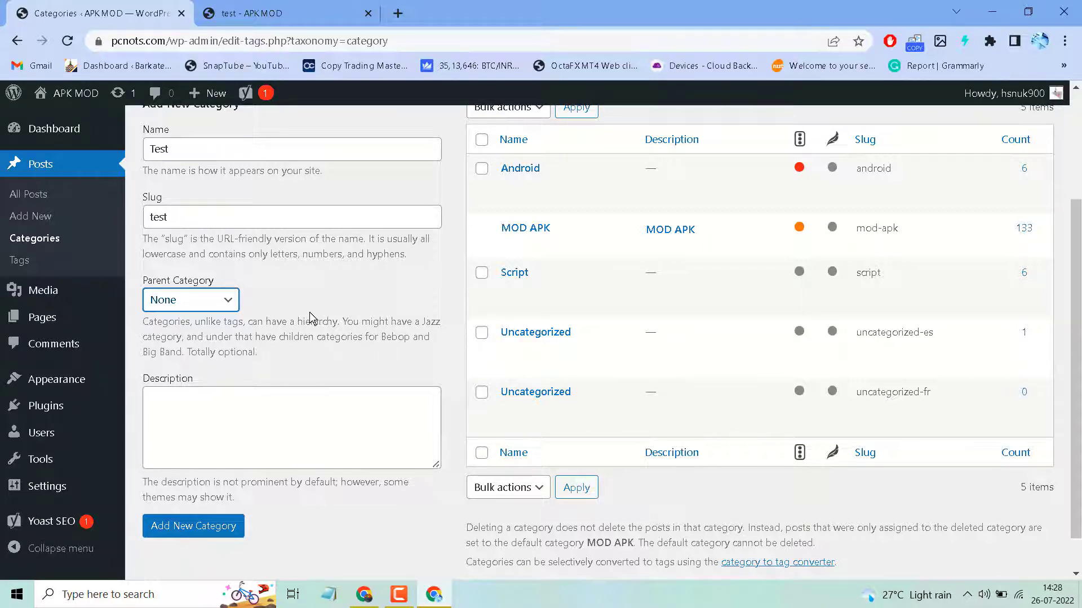
scroll(304, 310, down, 1)
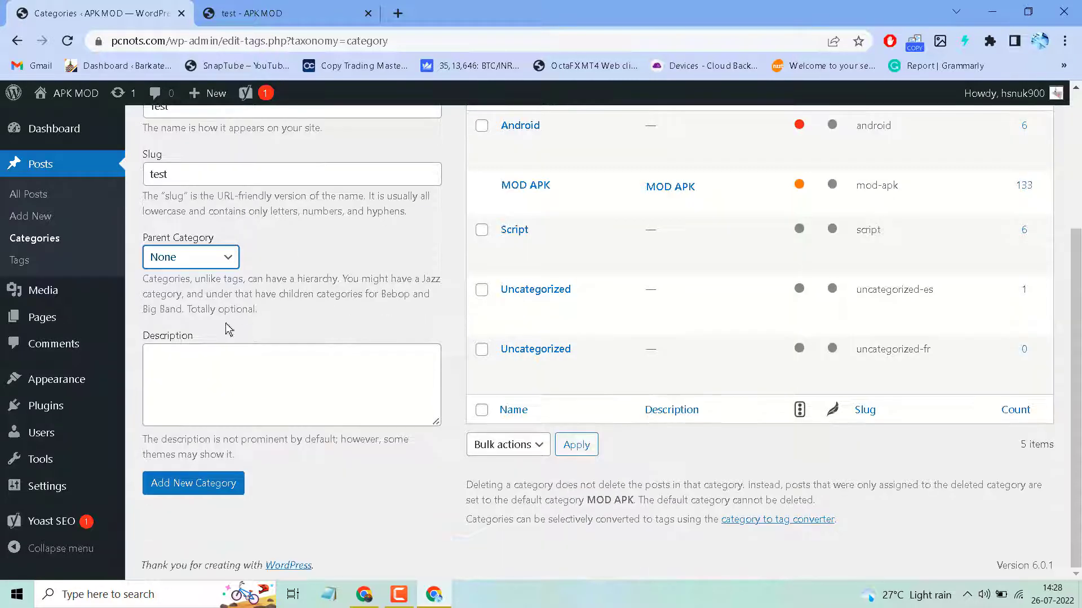
click(186, 364)
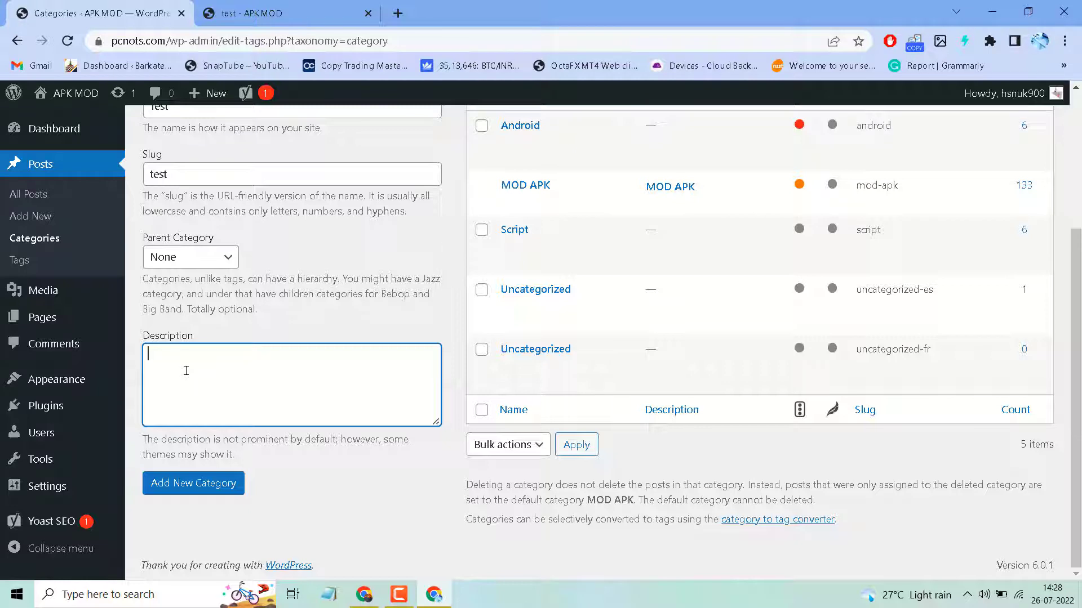
text(test)
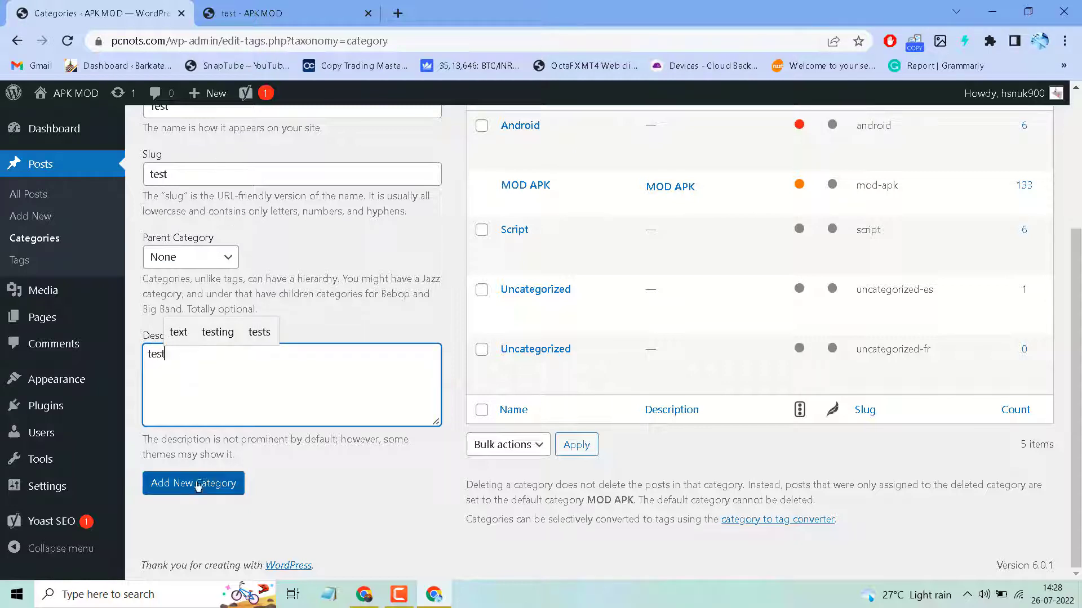
click(191, 494)
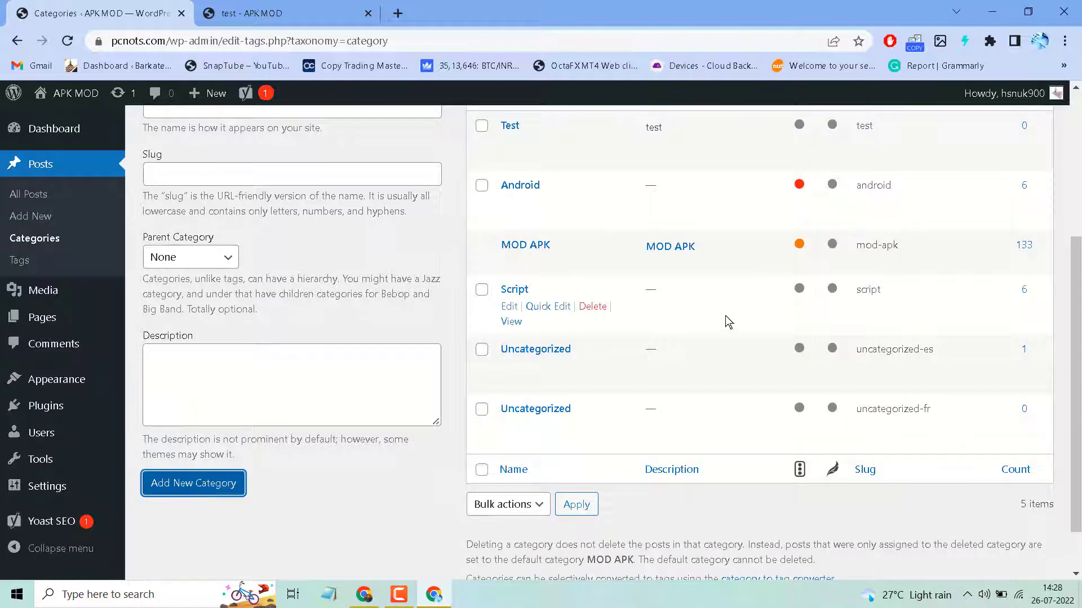
Step: View the new Test category's archive page on the site and look through it
scroll(725, 315, up, 4)
scroll(721, 321, down, 3)
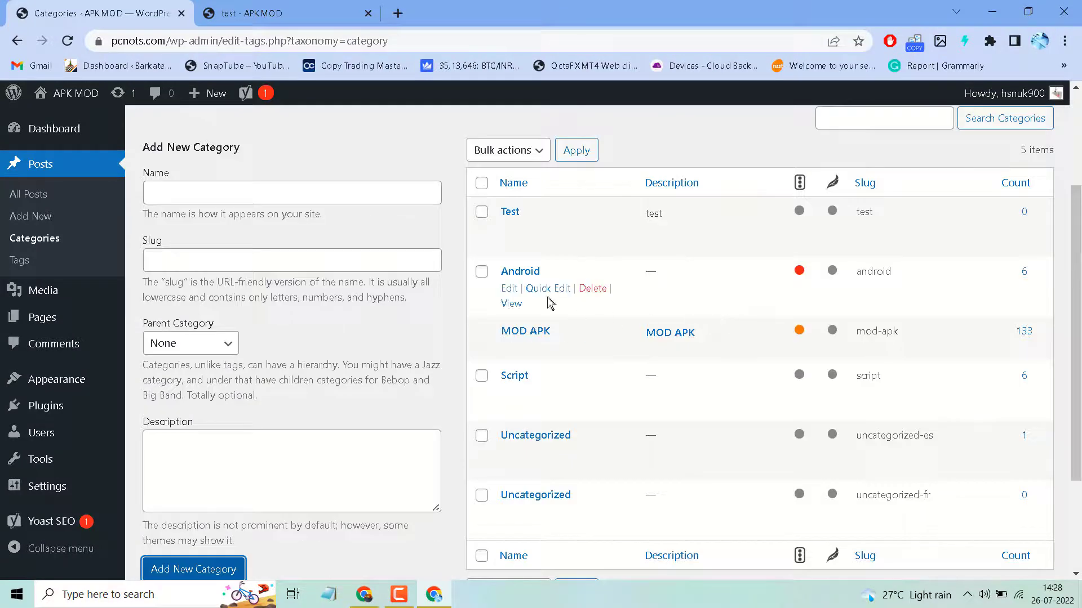
click(509, 246)
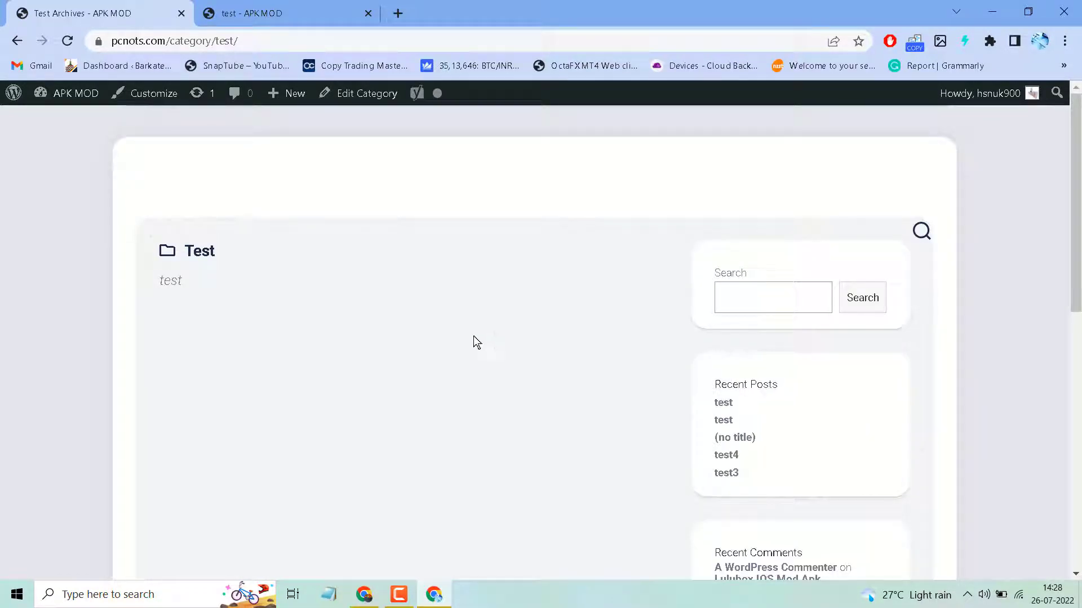
scroll(141, 262, down, 10)
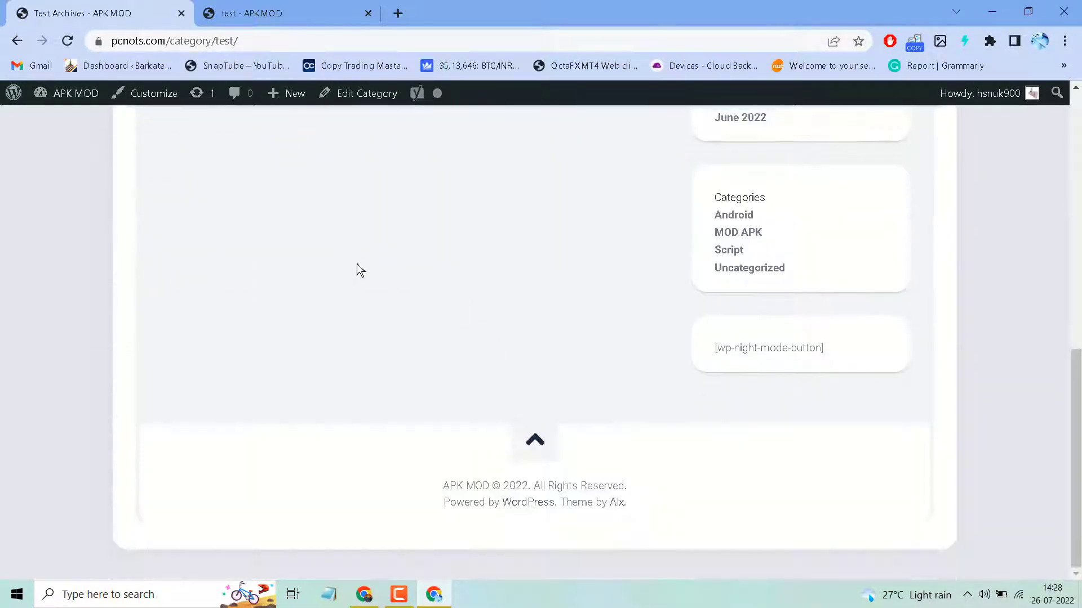
scroll(434, 276, up, 10)
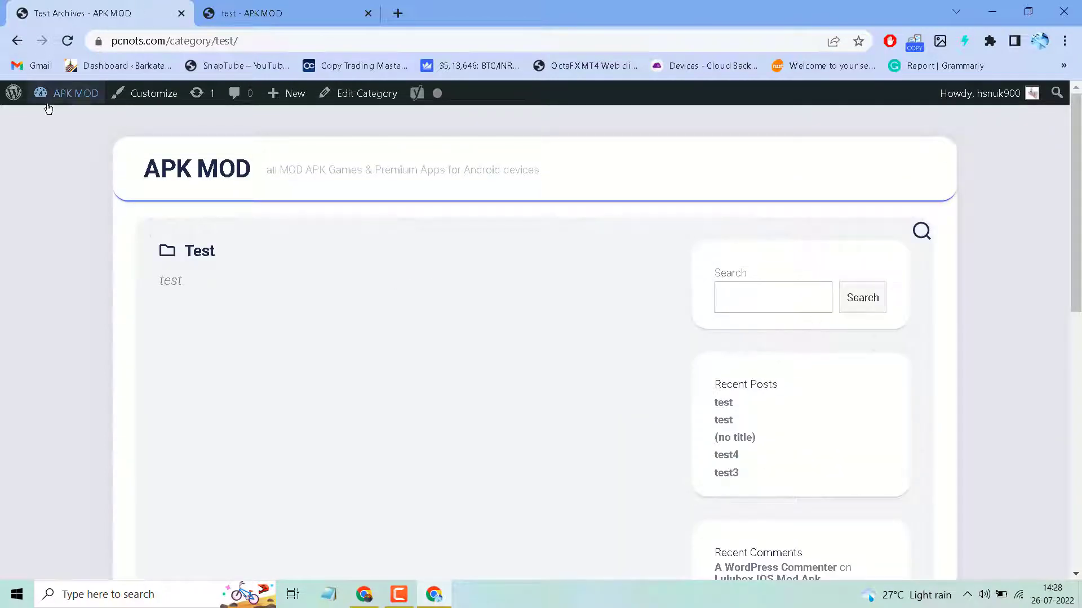
Step: Return to the site's admin dashboard and reopen the post categories page
mouse_move(57, 107)
click(59, 129)
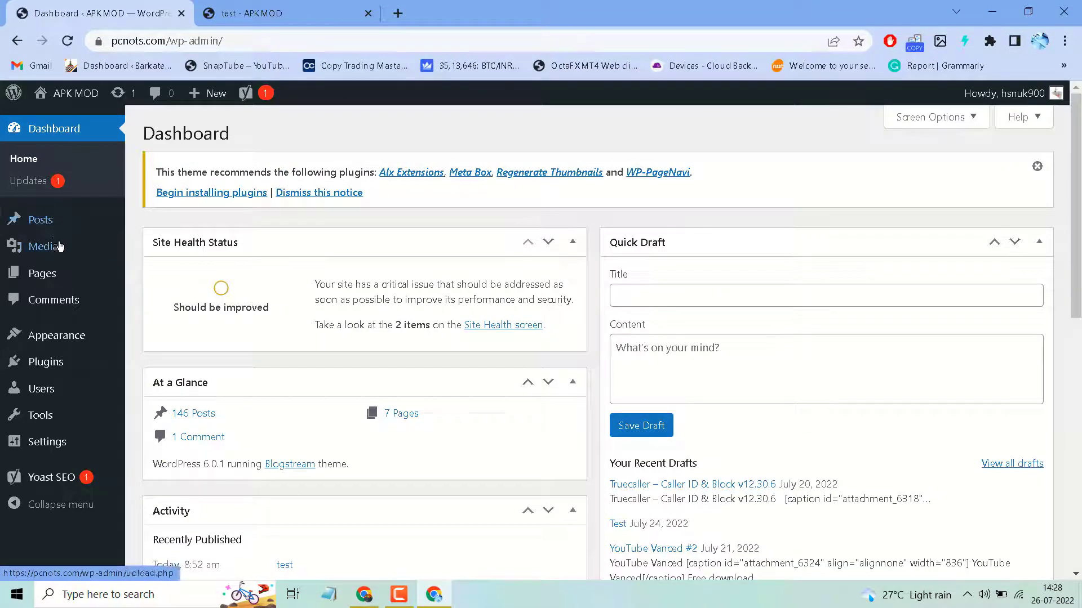
mouse_move(53, 234)
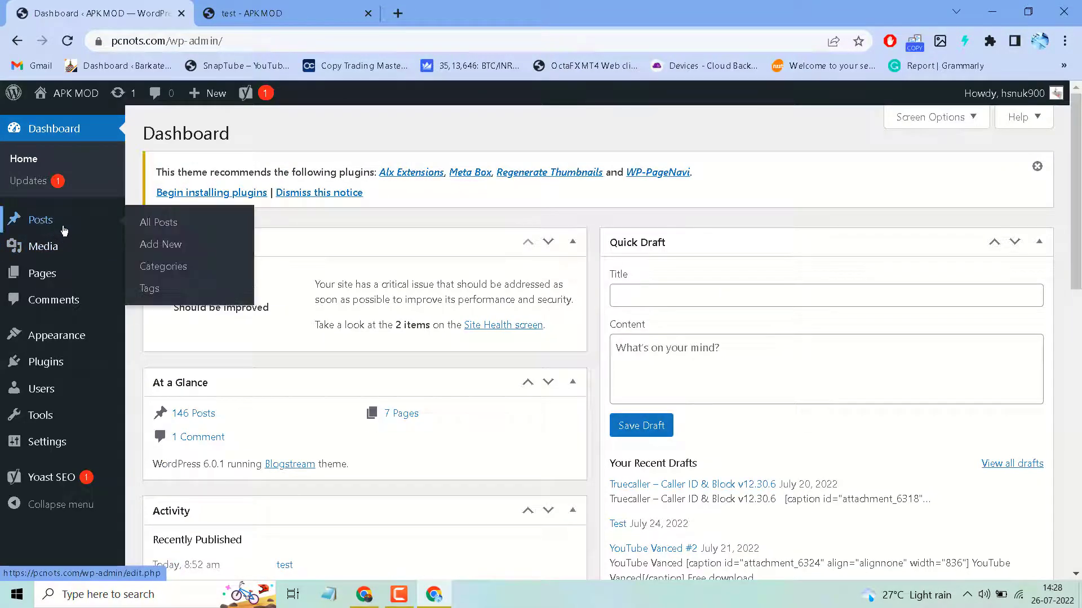
click(159, 251)
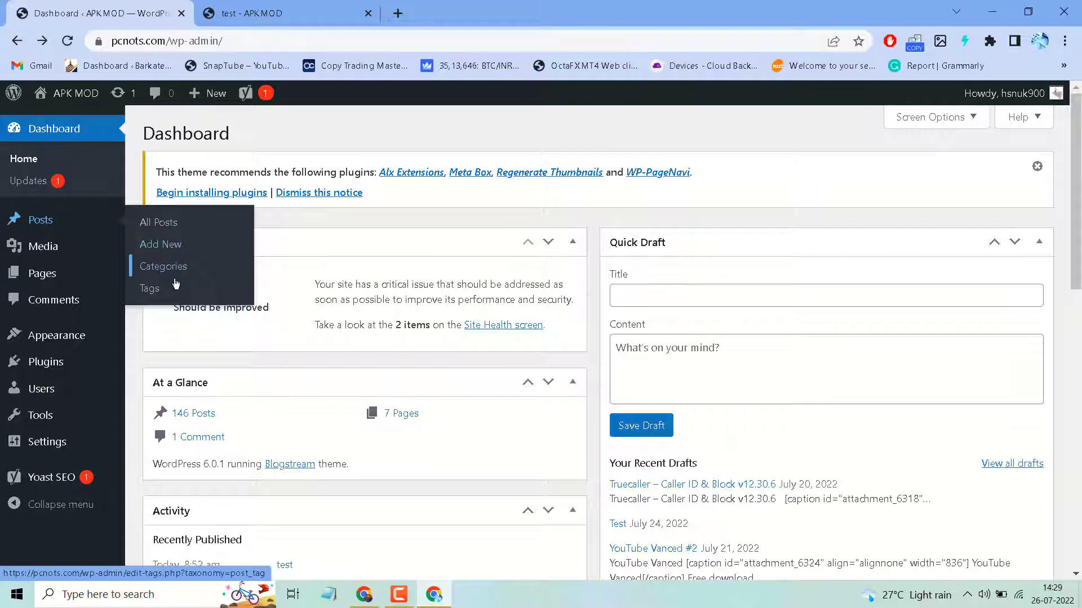
click(164, 268)
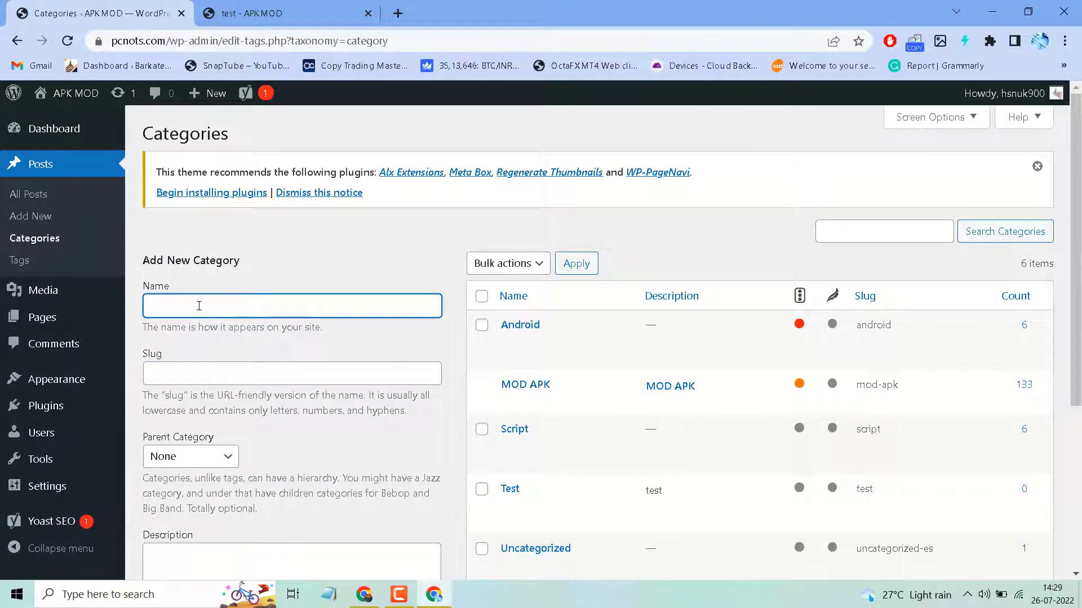
click(185, 377)
scroll(185, 378, down, 5)
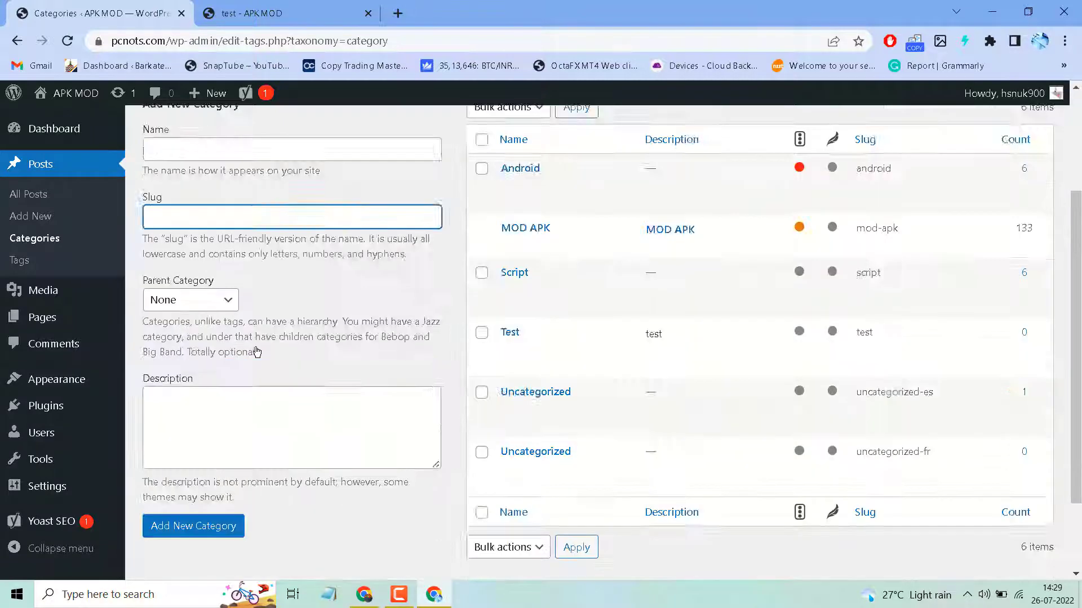
click(188, 331)
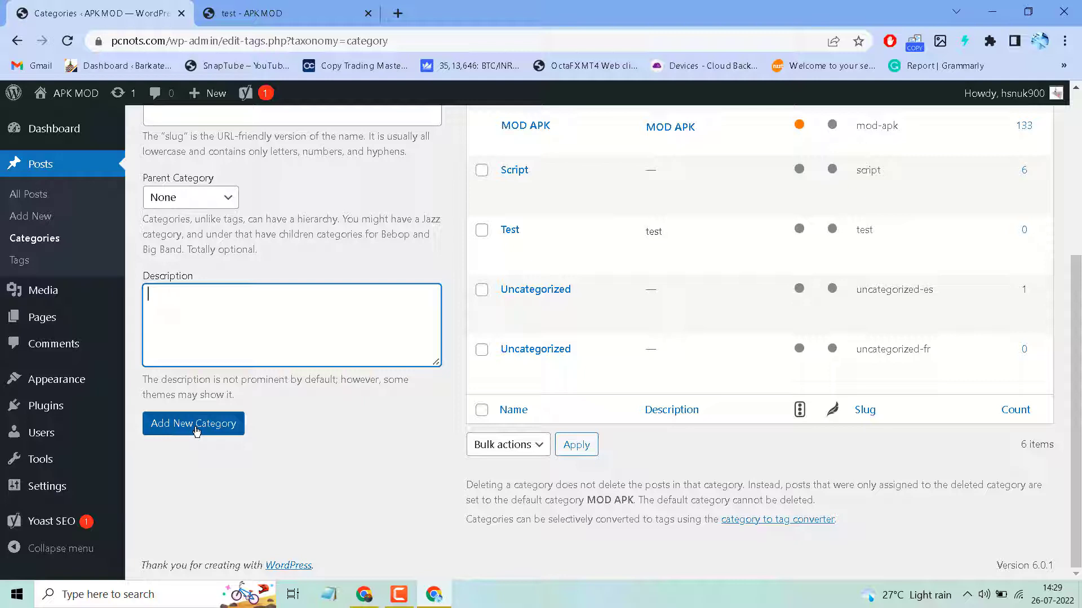
click(367, 585)
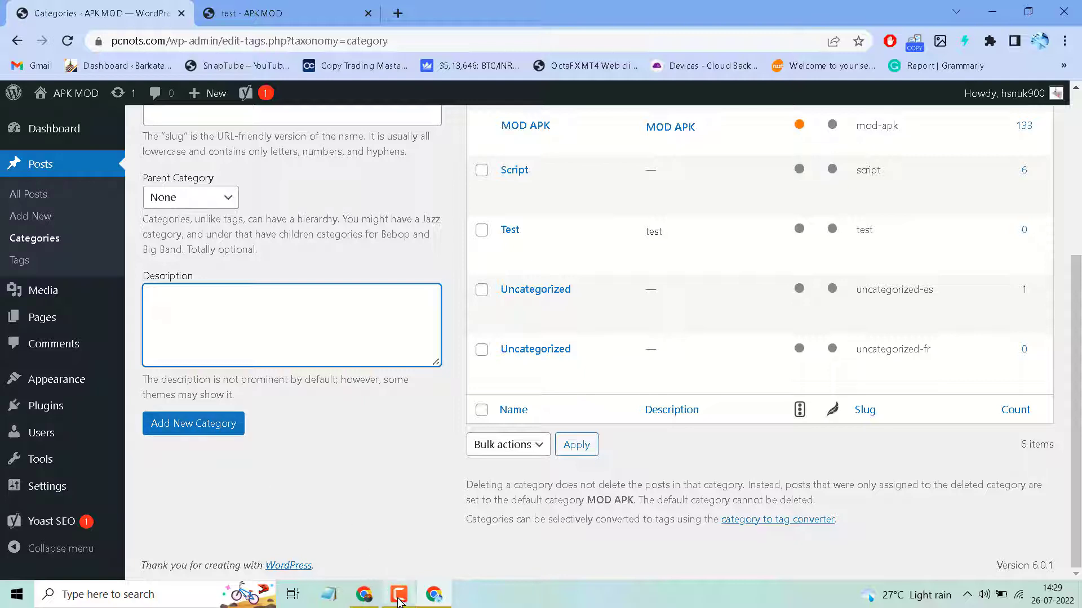